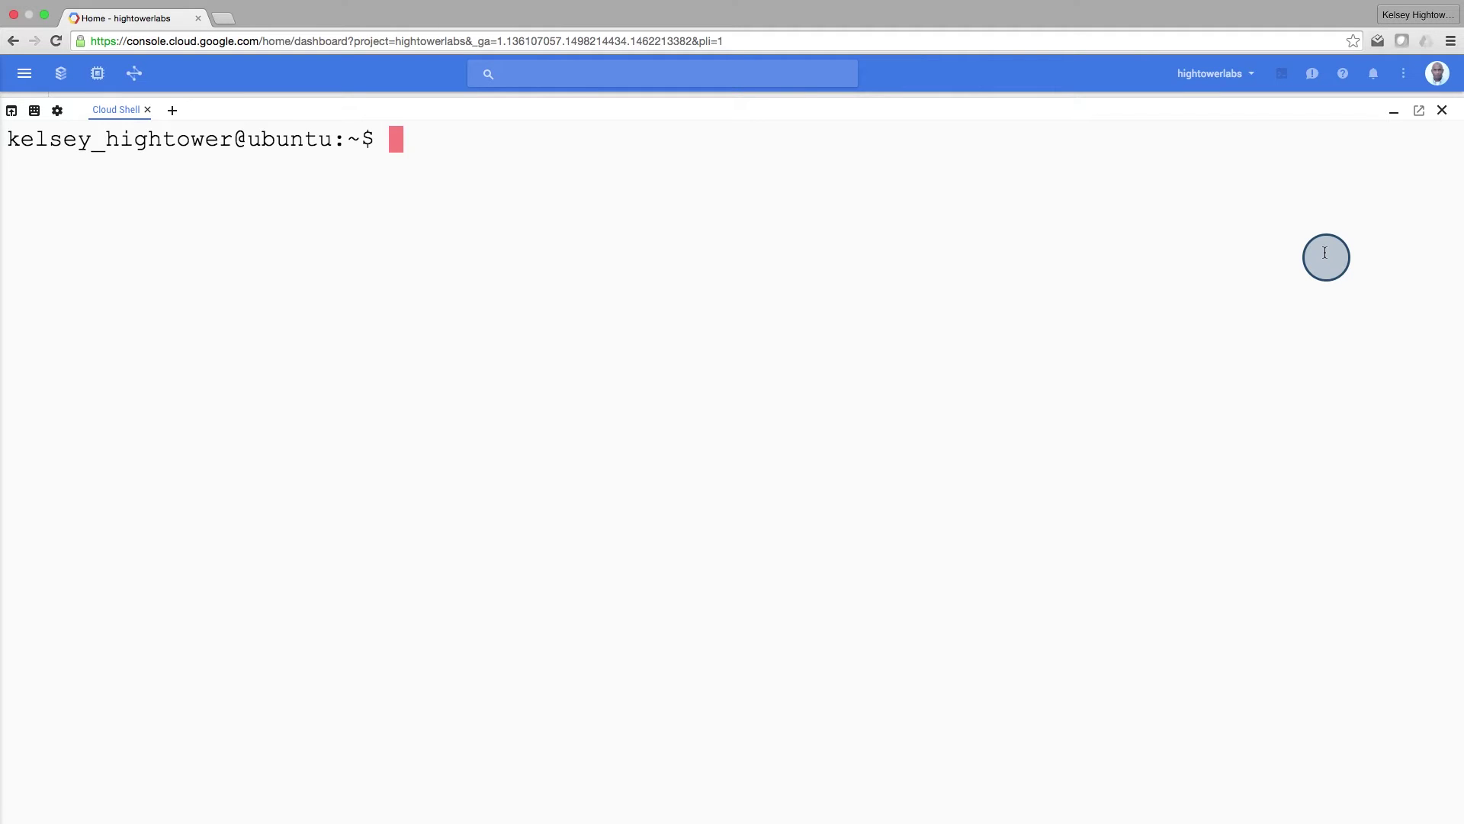
pyautogui.write('sudo apt-get install docker.io')
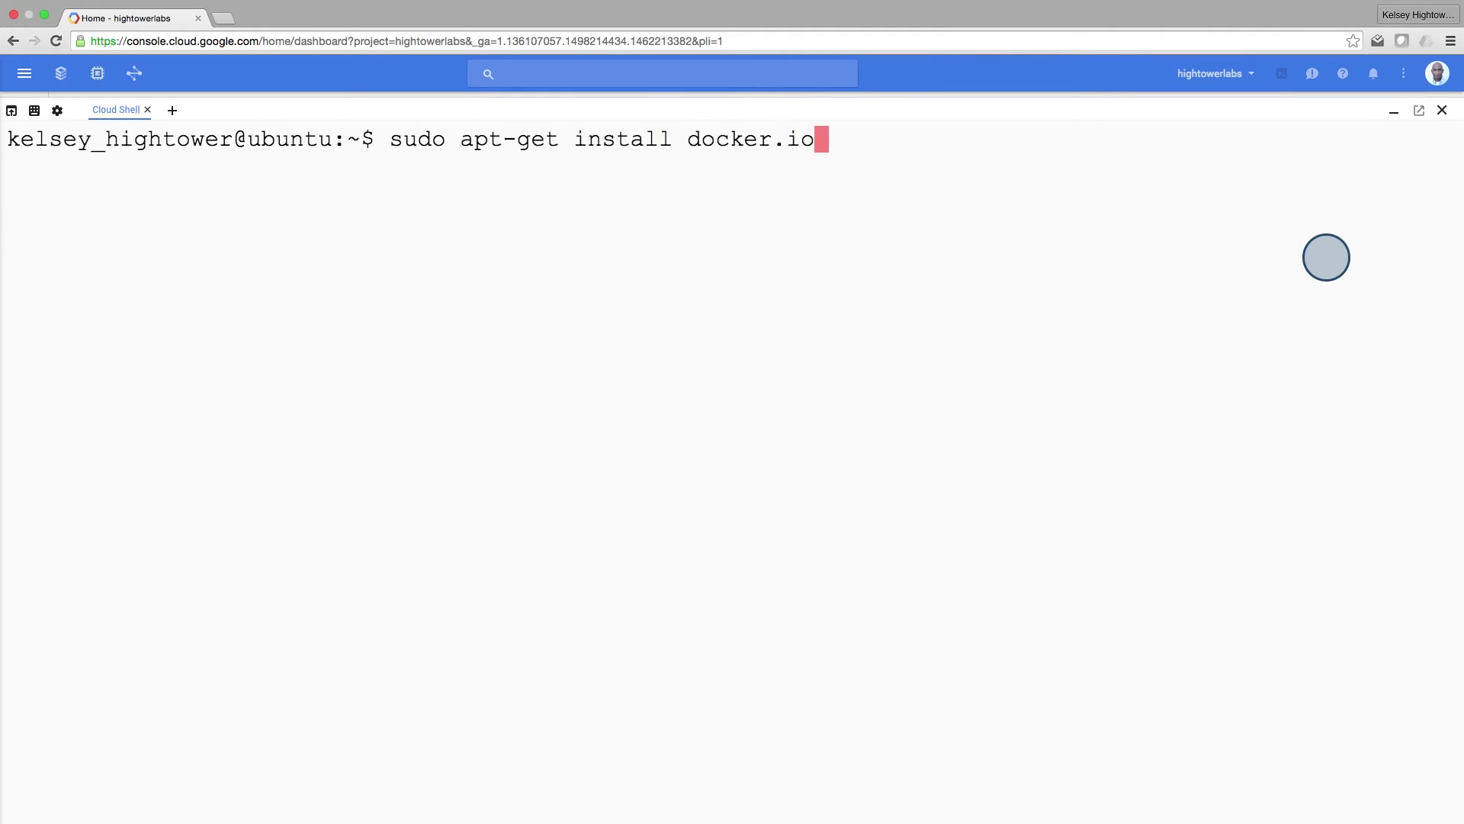
# Step: Install the docker.io package with apt-get, then clear the screen and verify the image list is empty
pyautogui.press('Return')
pyautogui.write('y')
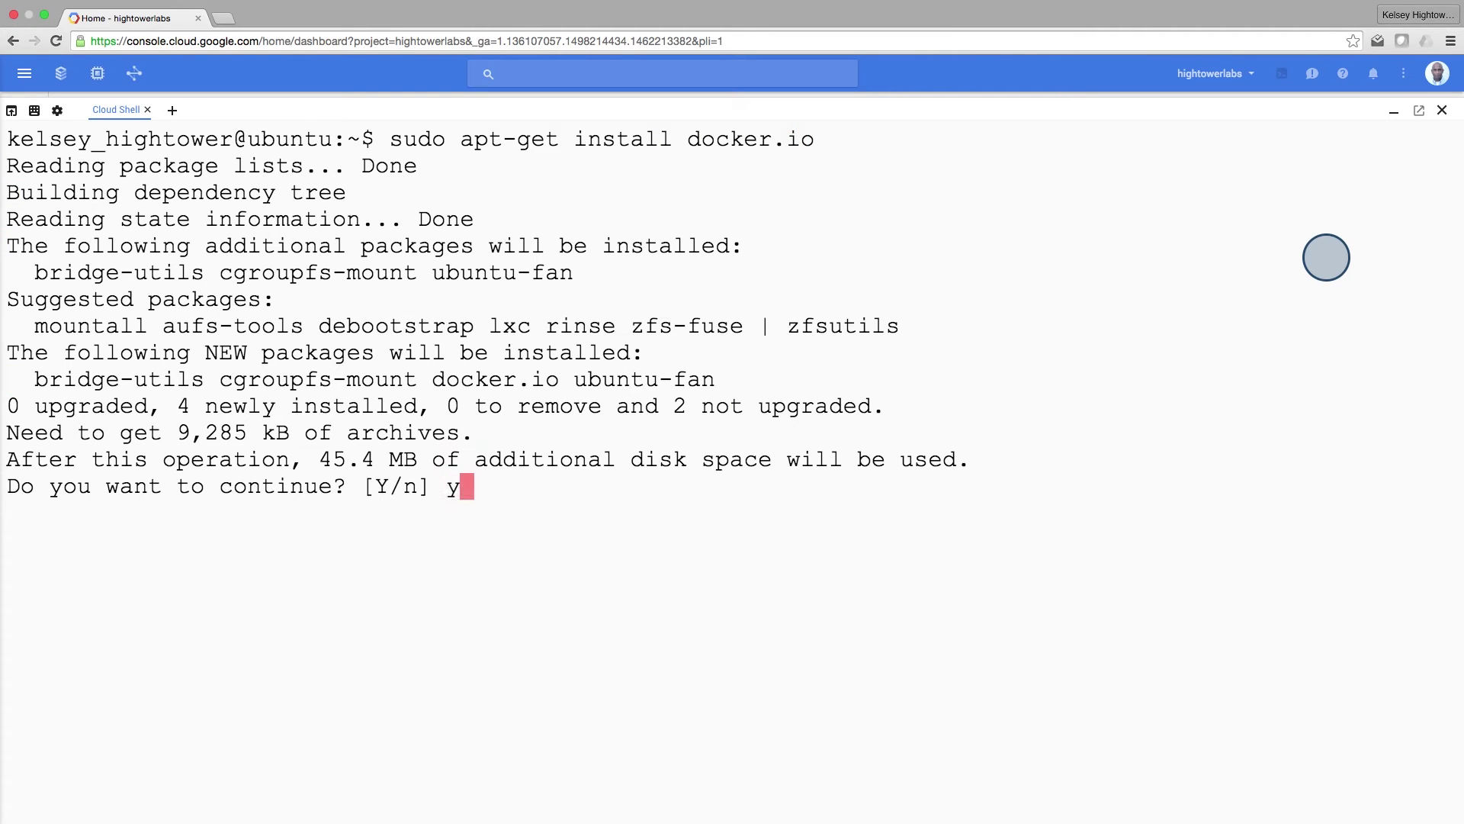
pyautogui.press('Return')
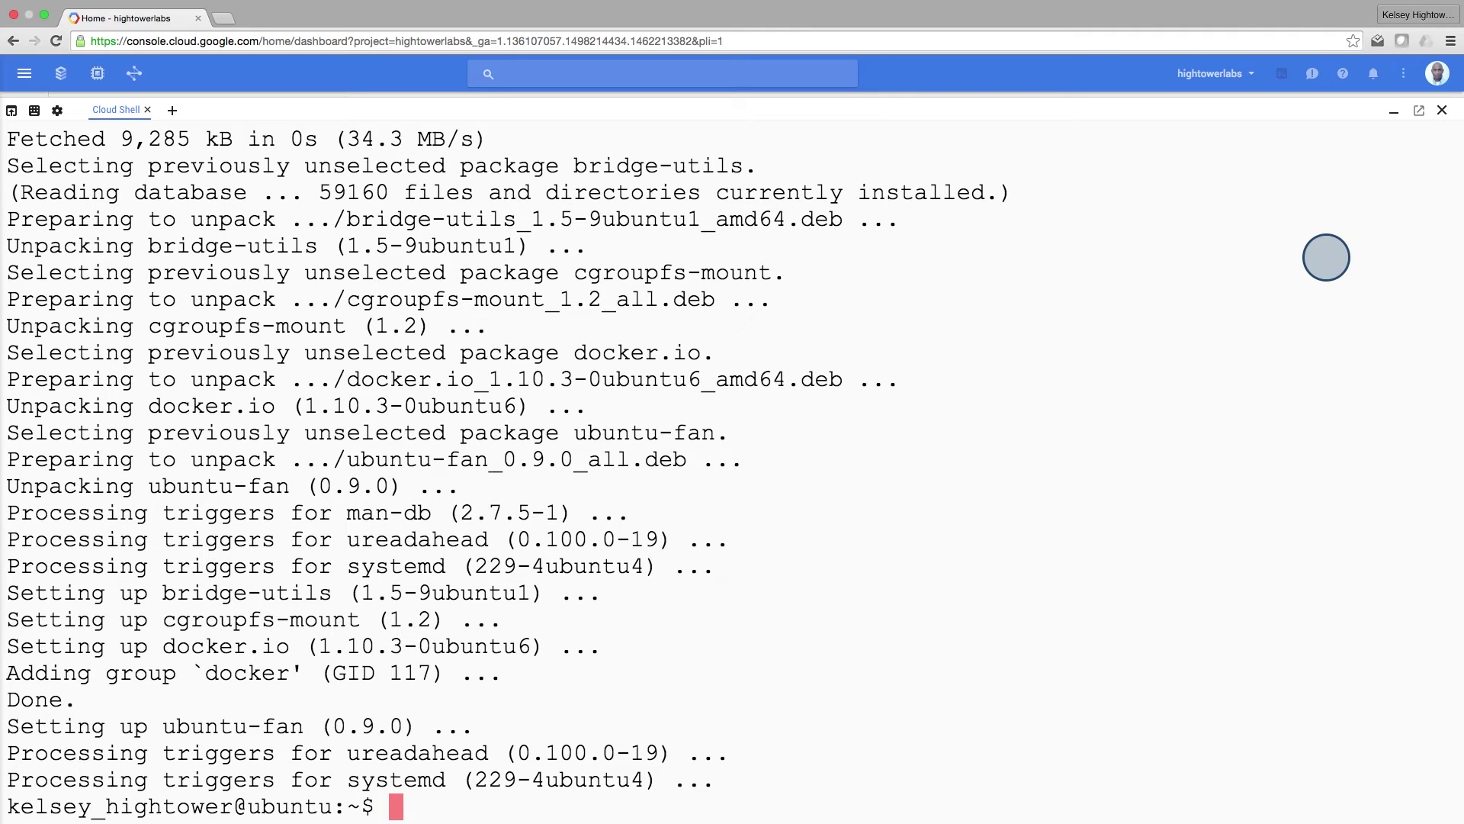
pyautogui.hotkey('ctrl', 'l')
pyautogui.write('sudo docker images')
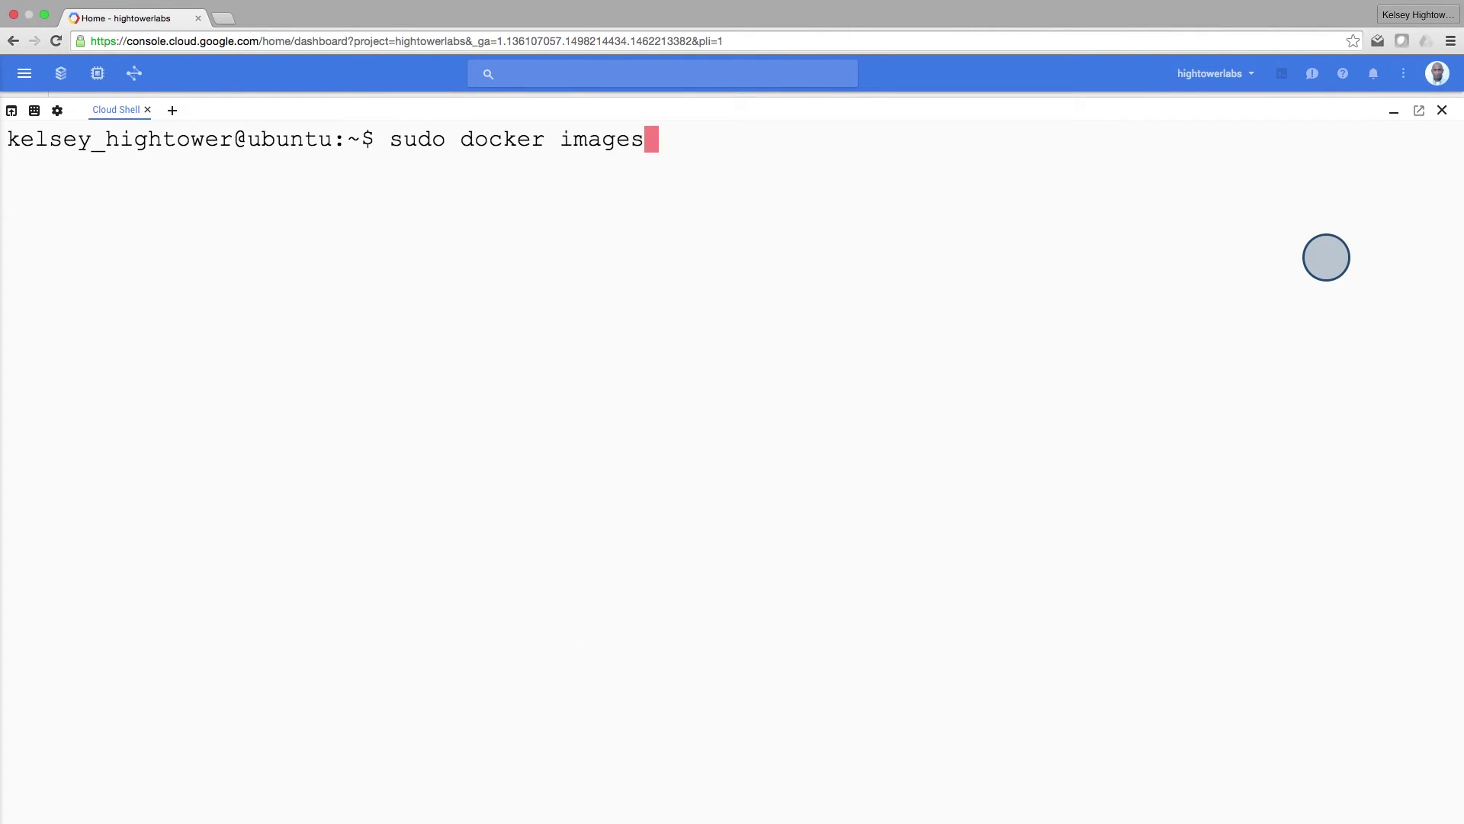
pyautogui.press('Return')
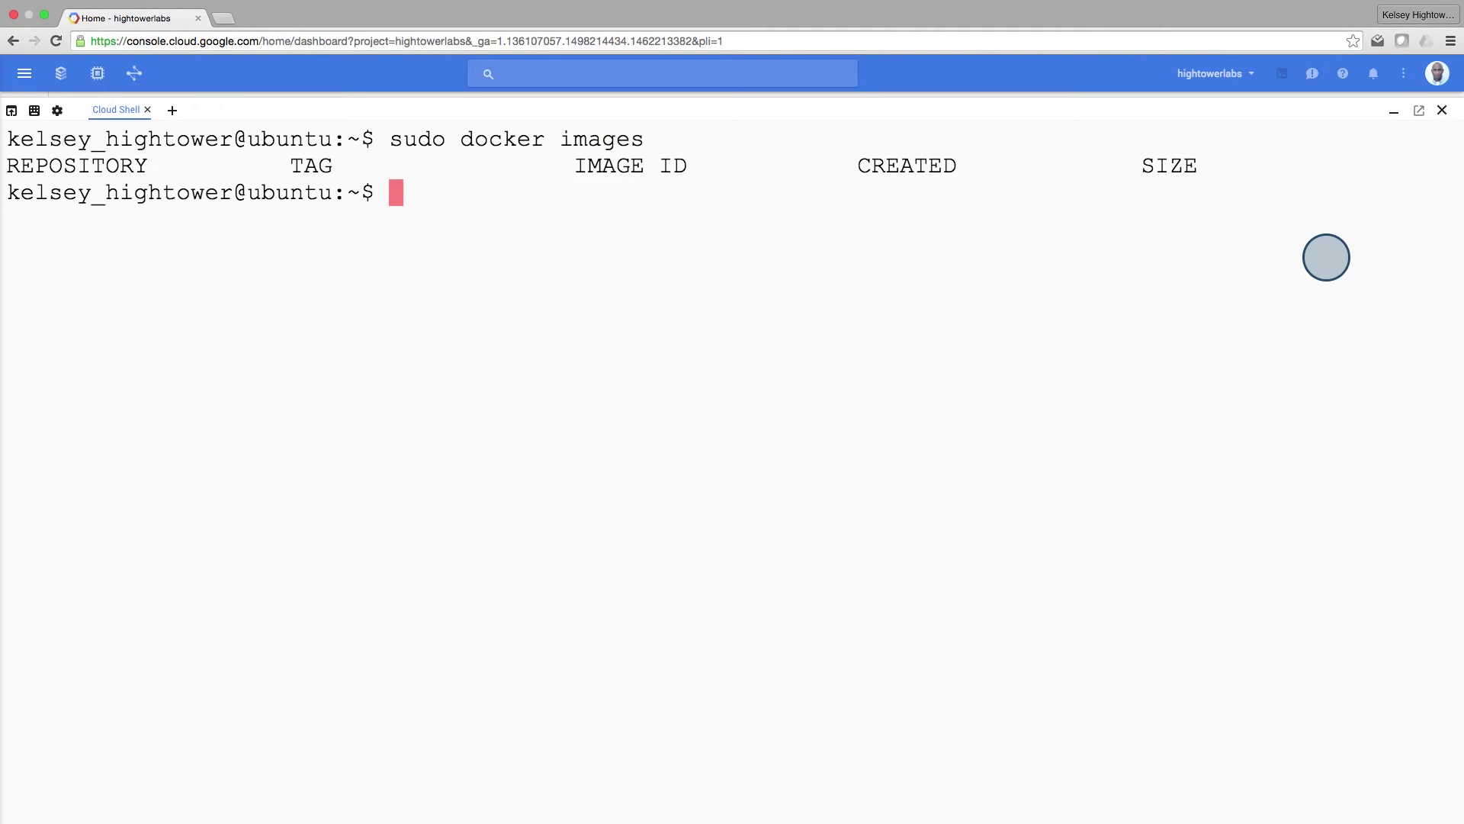
pyautogui.write('sudo ')
pyautogui.write('docker pu')
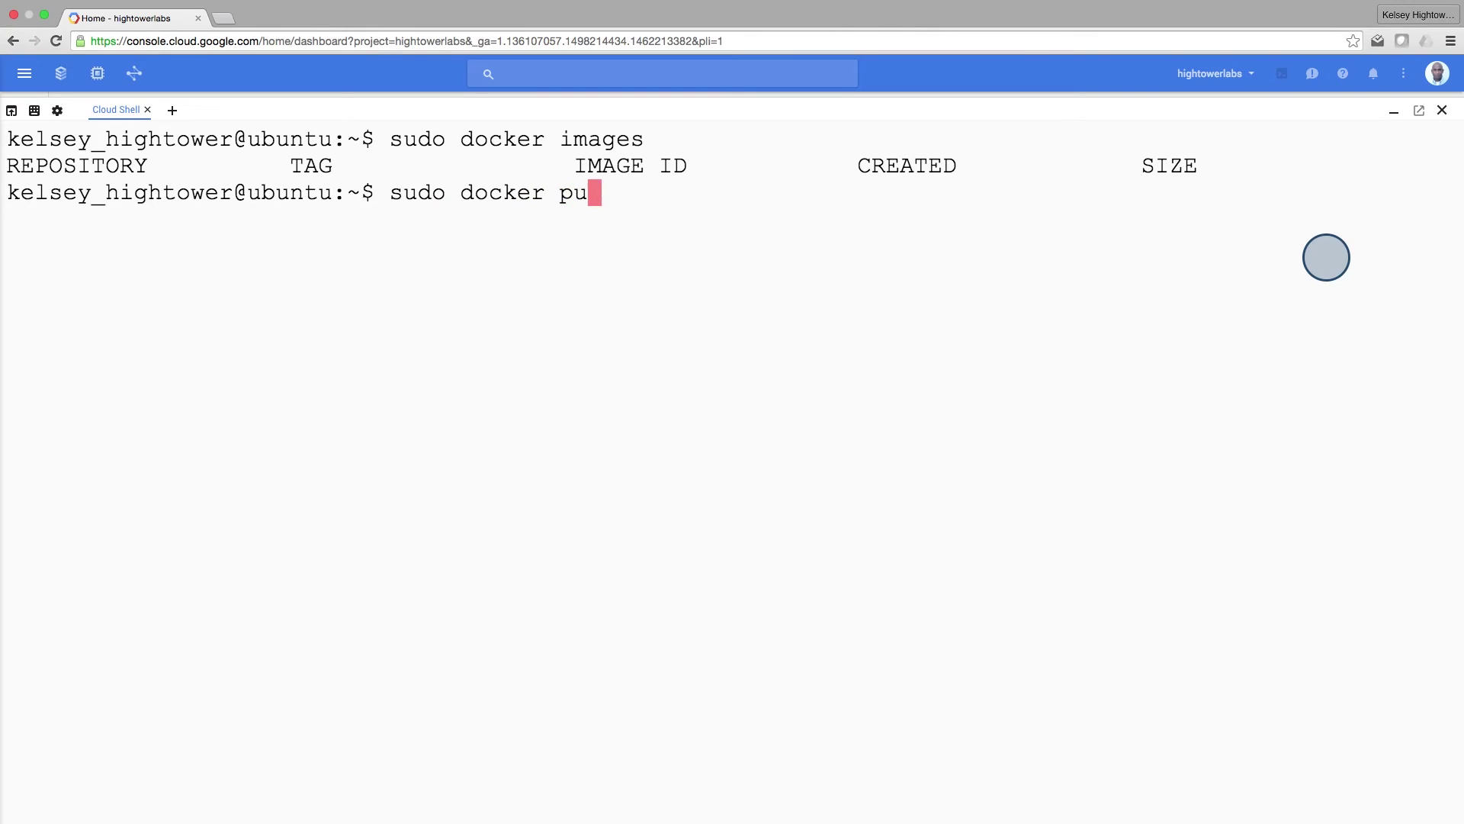
pyautogui.write('ll nginx')
pyautogui.write(':1.1')
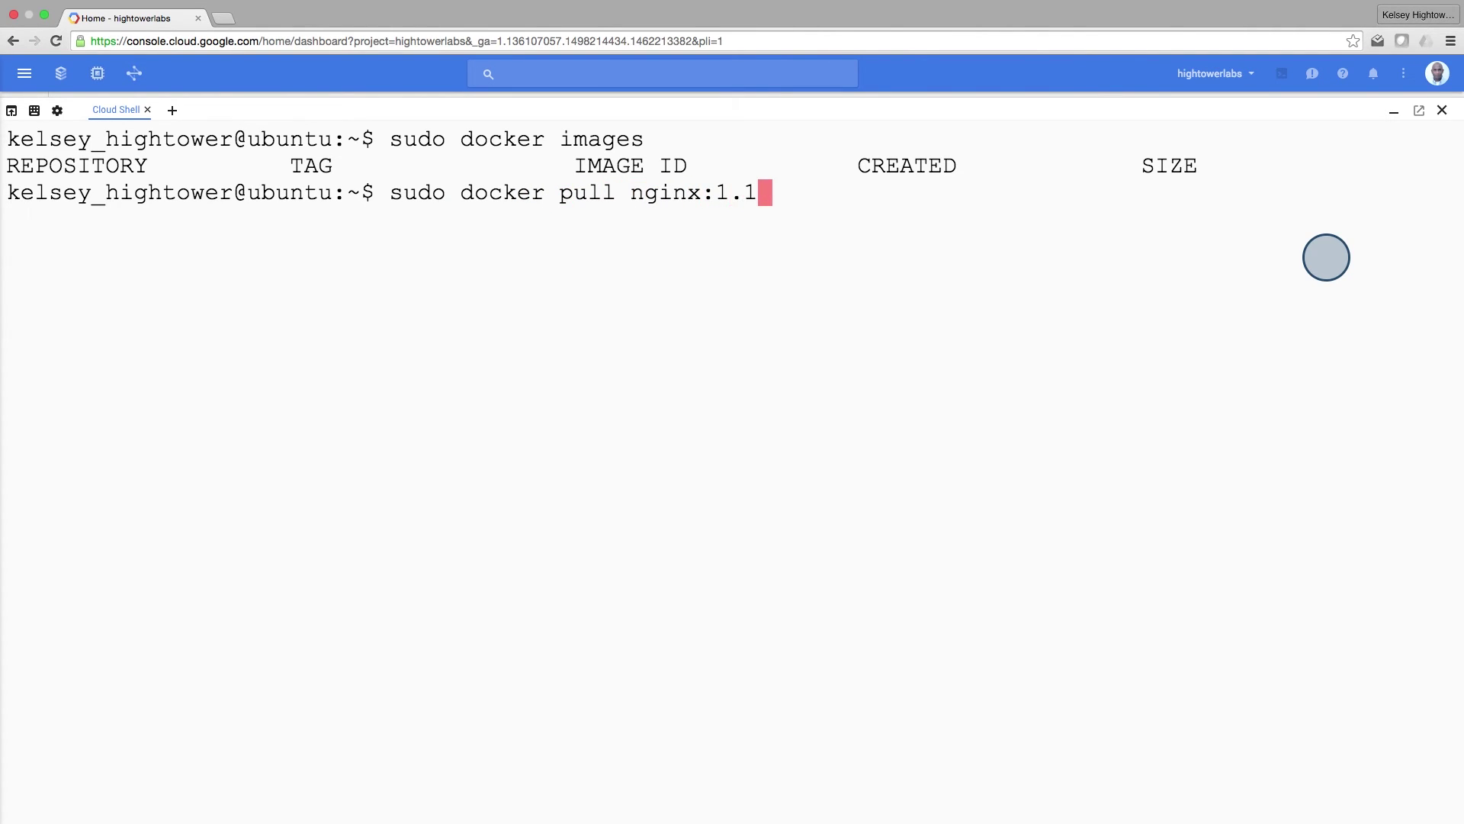
pyautogui.write('0.0')
# Step: Pull the nginx:1.10.0 image with sudo docker pull until all layers finish
pyautogui.press('Return')
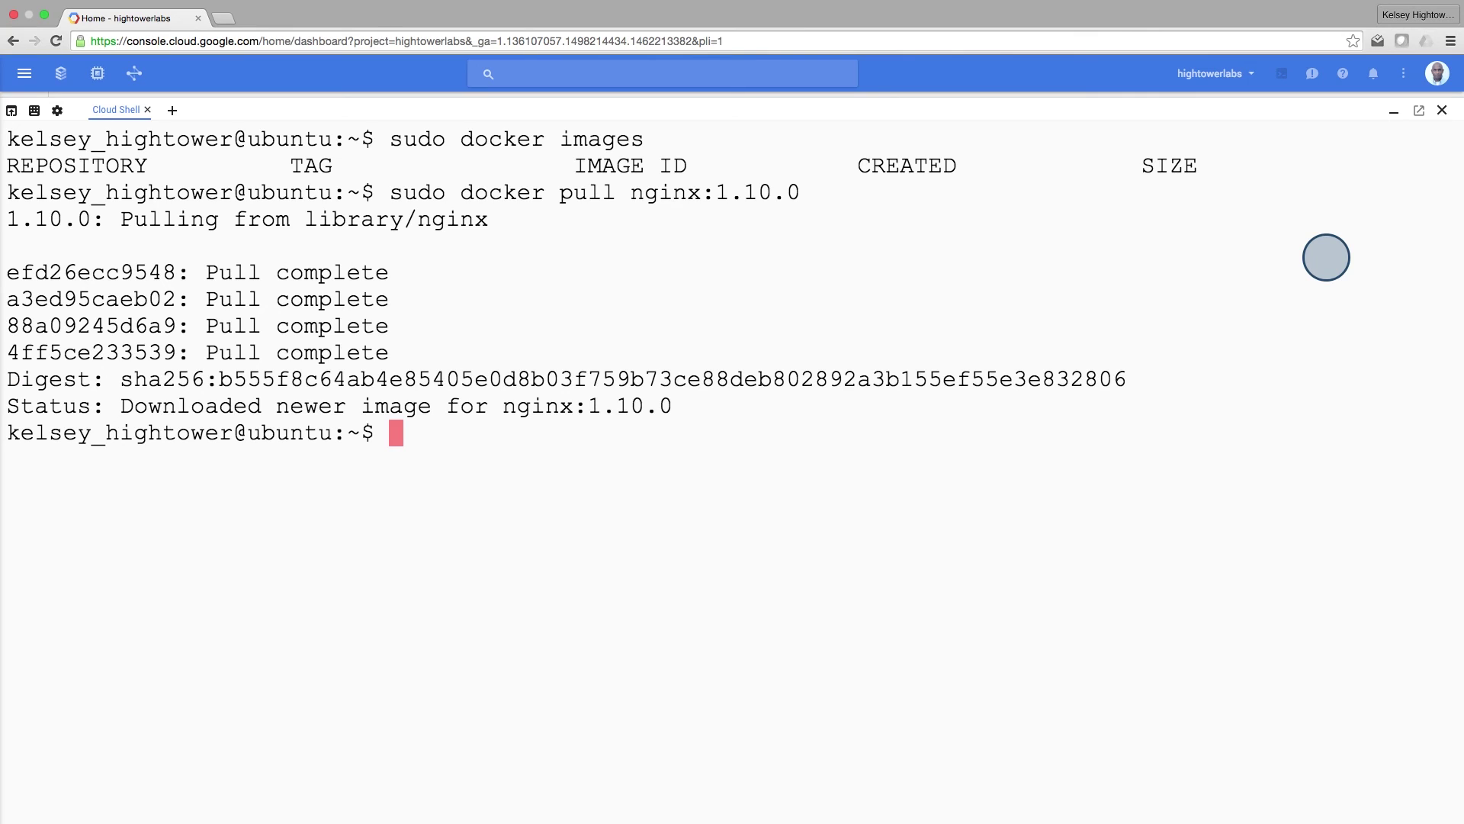
# Step: Clear the terminal and list Docker images, showing nginx 1.10.0 at about 182.7 MB
pyautogui.hotkey('ctrl', 'l')
pyautogui.write('sudo docker image')
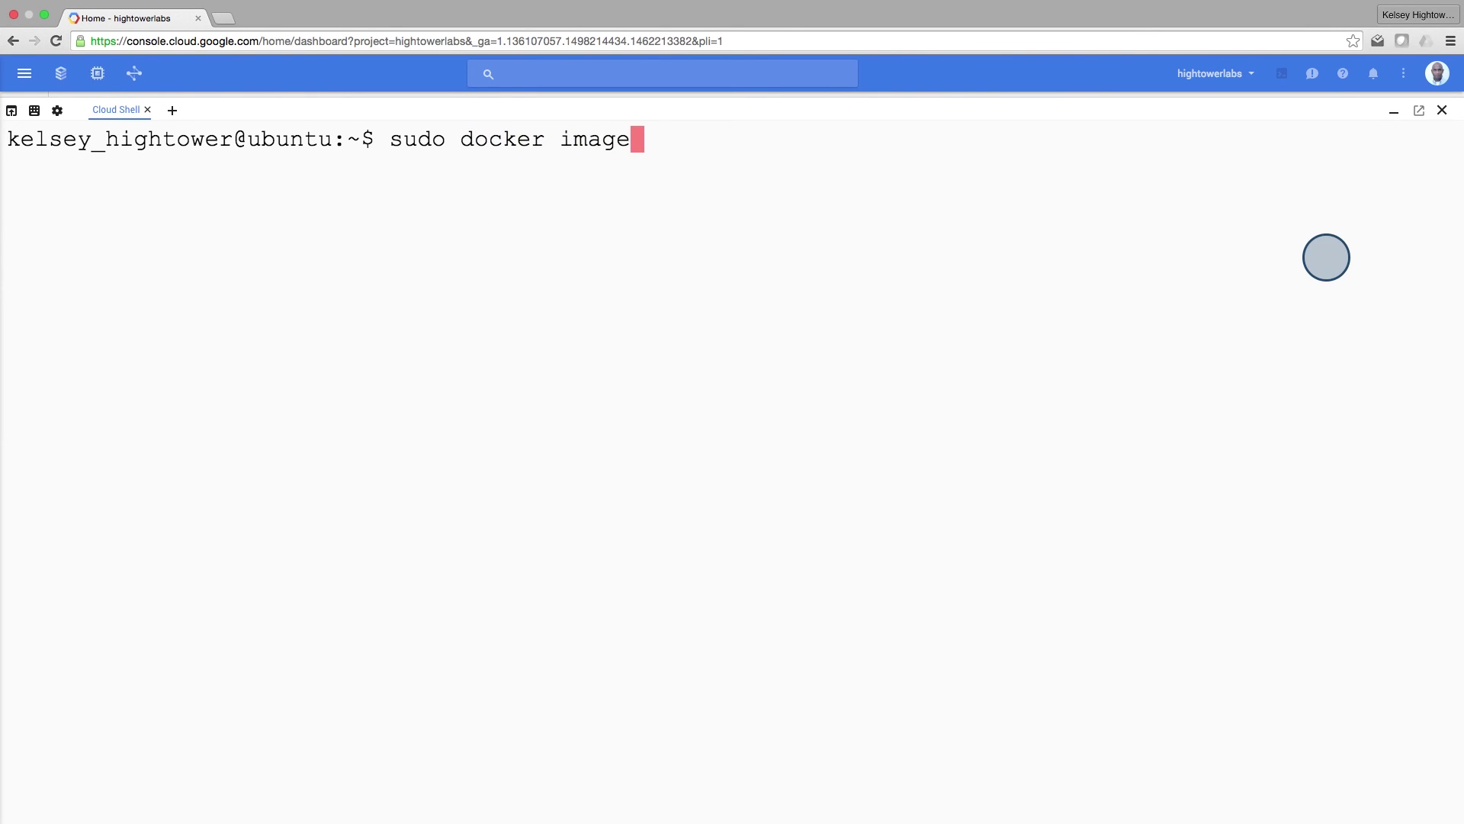
pyautogui.write('s')
pyautogui.press('Return')
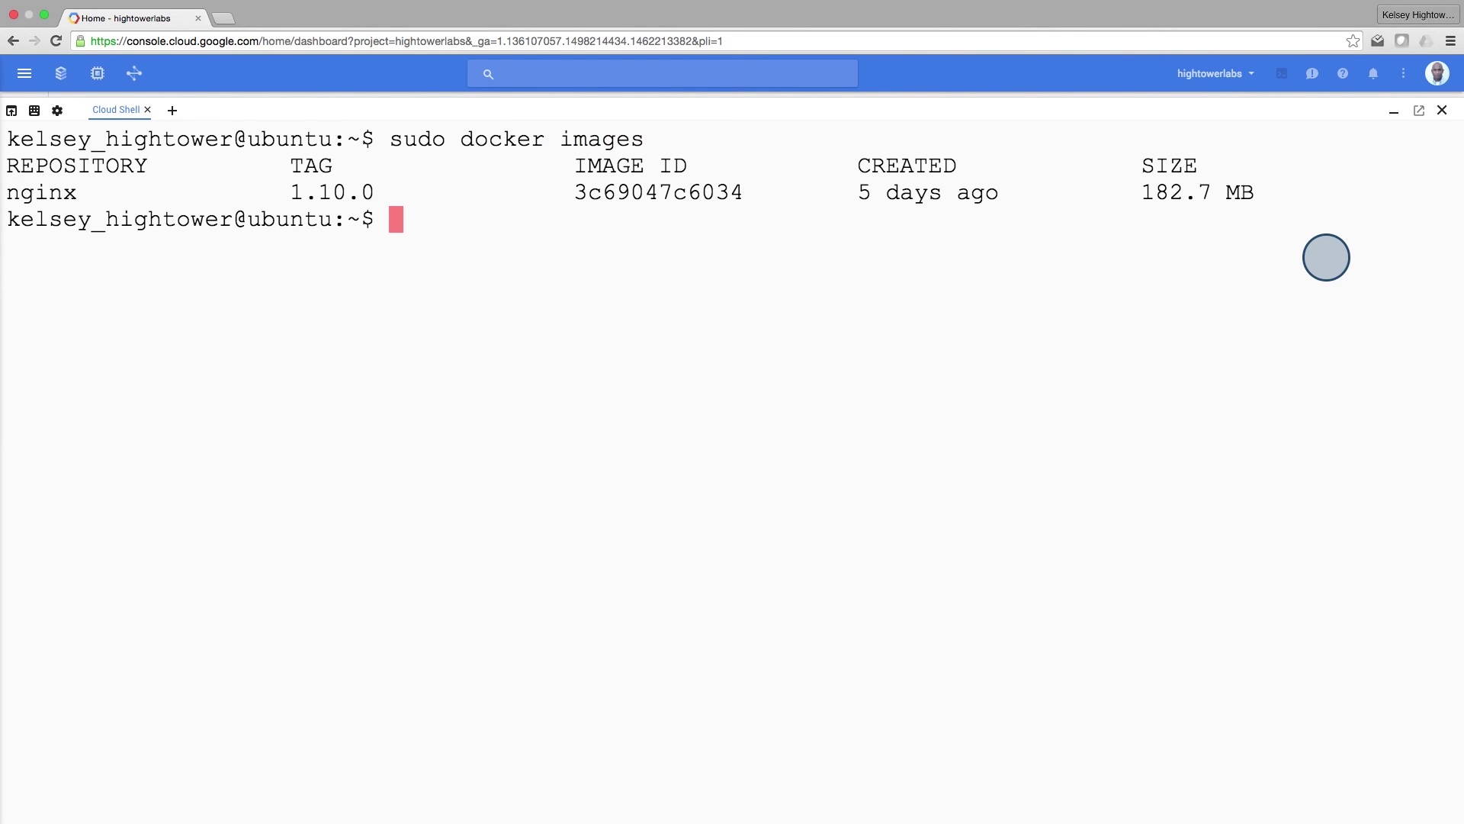